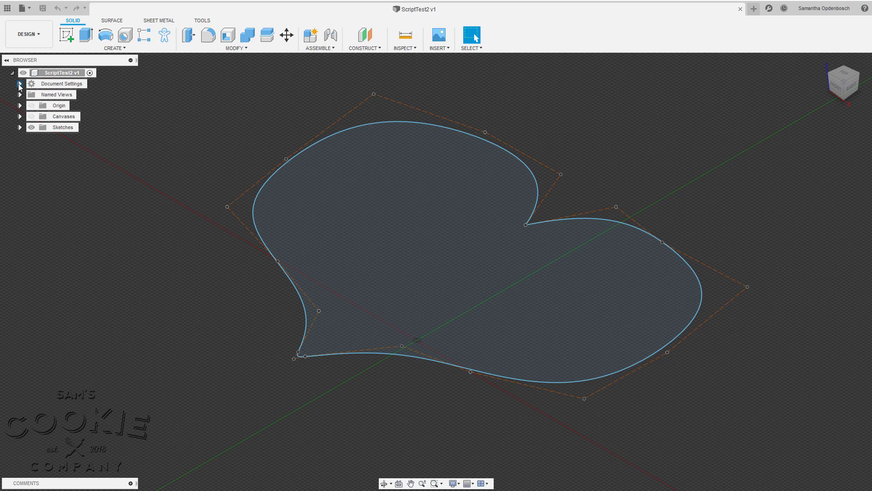
Change the document's active units to inches in the document settings.
click(19, 84)
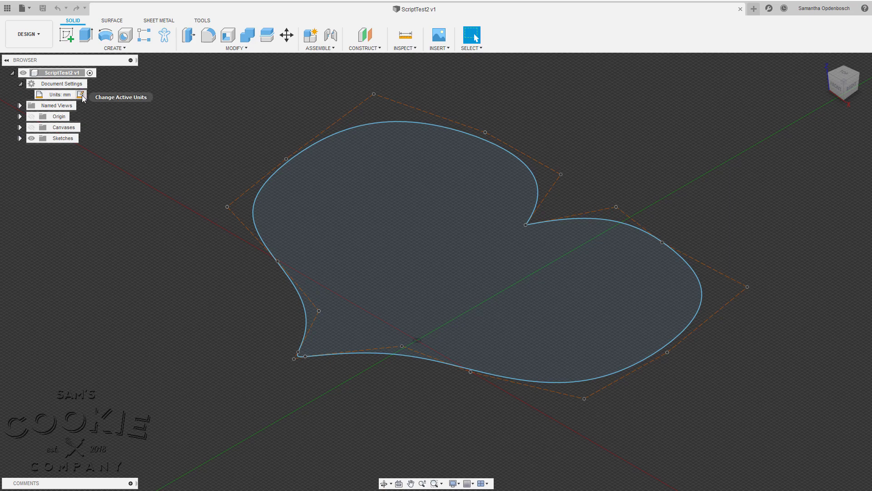
click(81, 95)
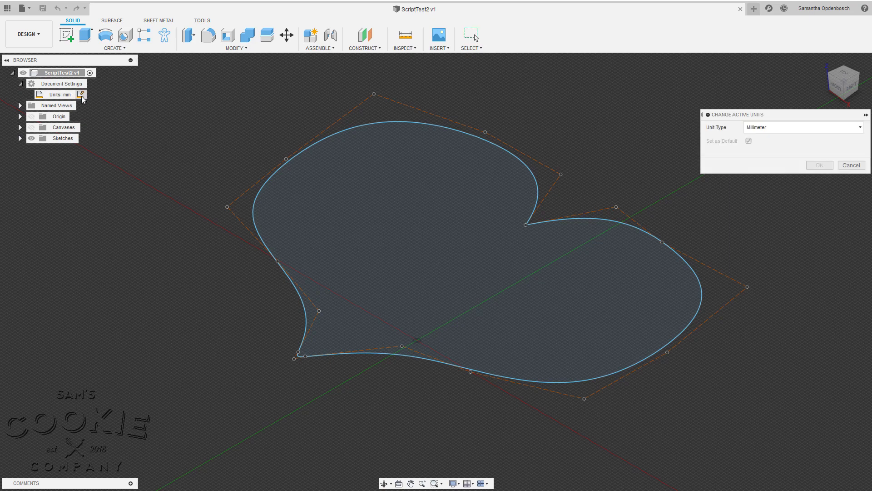
click(861, 129)
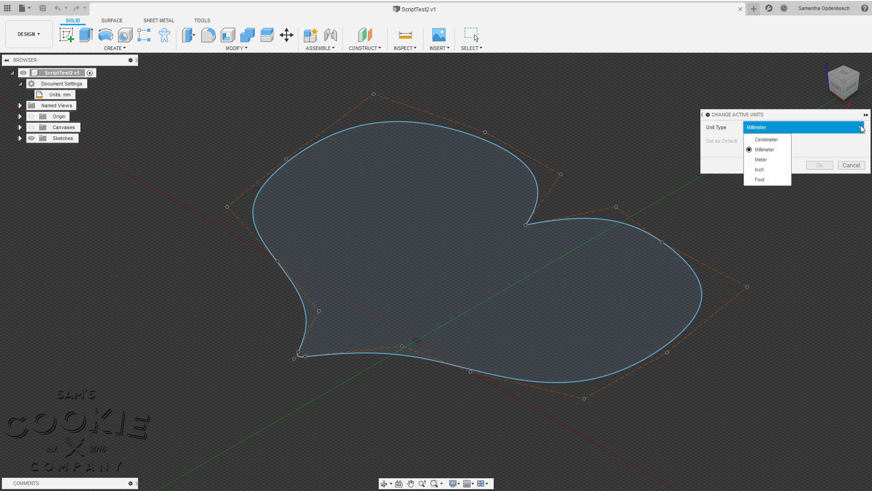
click(764, 170)
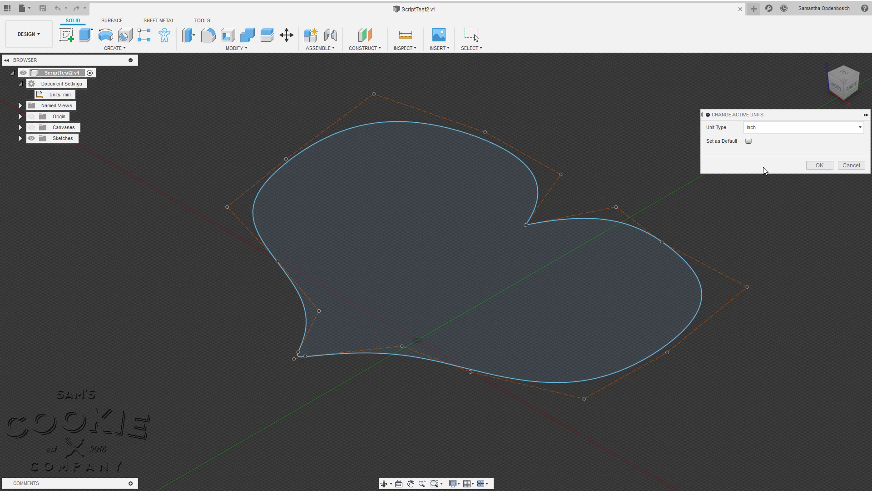
click(812, 166)
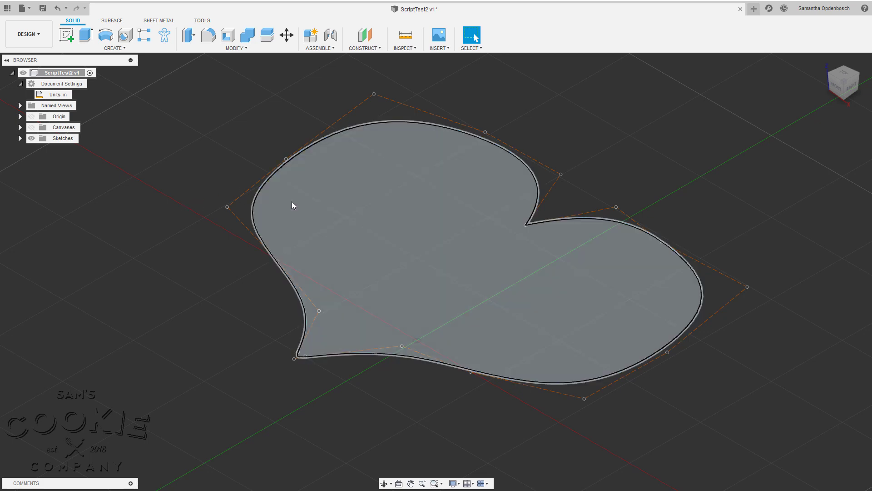
click(291, 205)
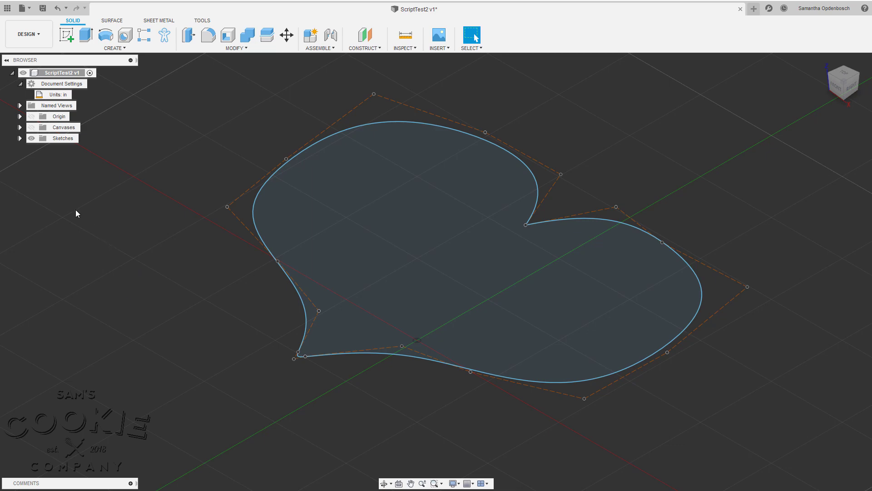
click(19, 138)
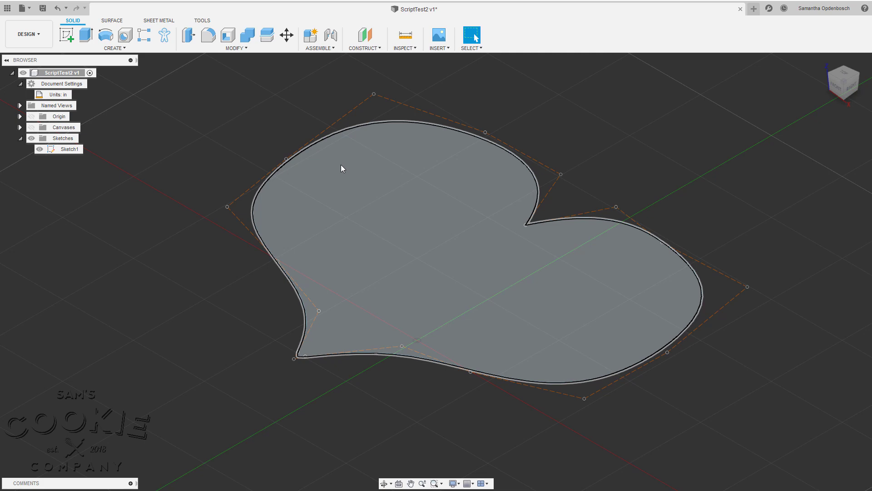
click(340, 165)
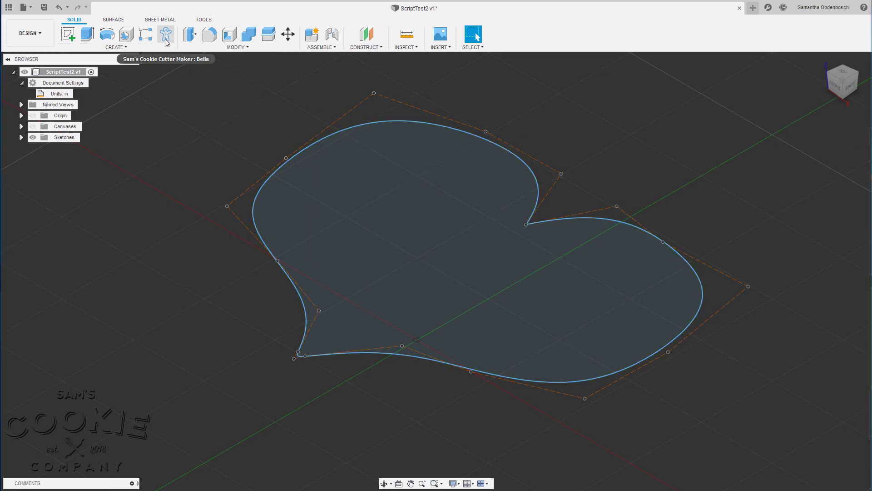
Start Sam's Cookie Cutter Maker: Bella and choose the heart as the cutter profile, without mirroring it.
click(165, 40)
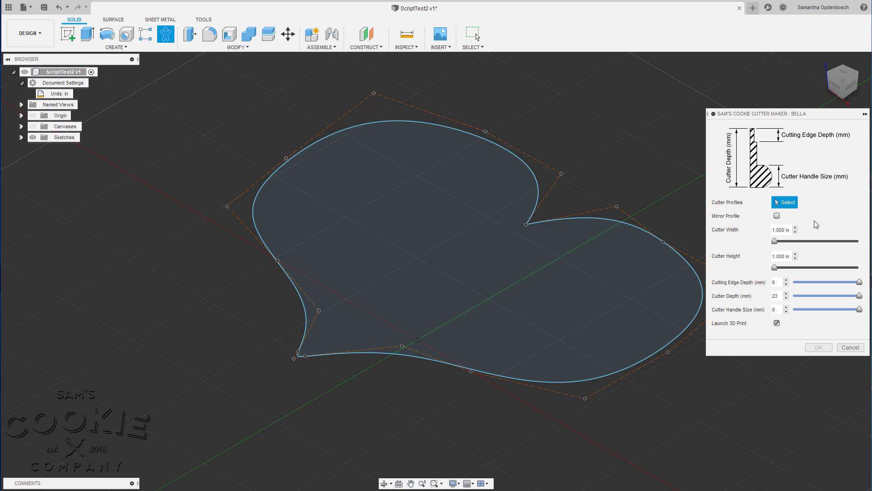
click(776, 217)
click(777, 216)
click(609, 277)
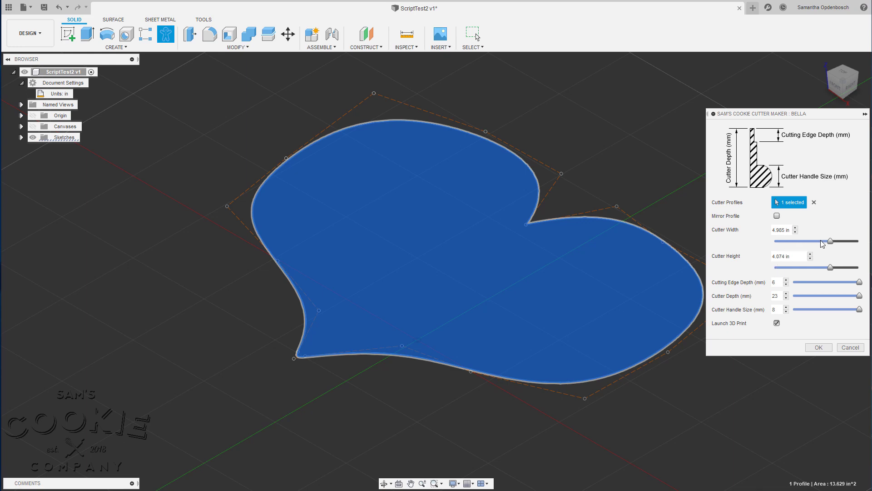
Set the cutter width to 3.5 in.
drag(829, 240, 859, 231)
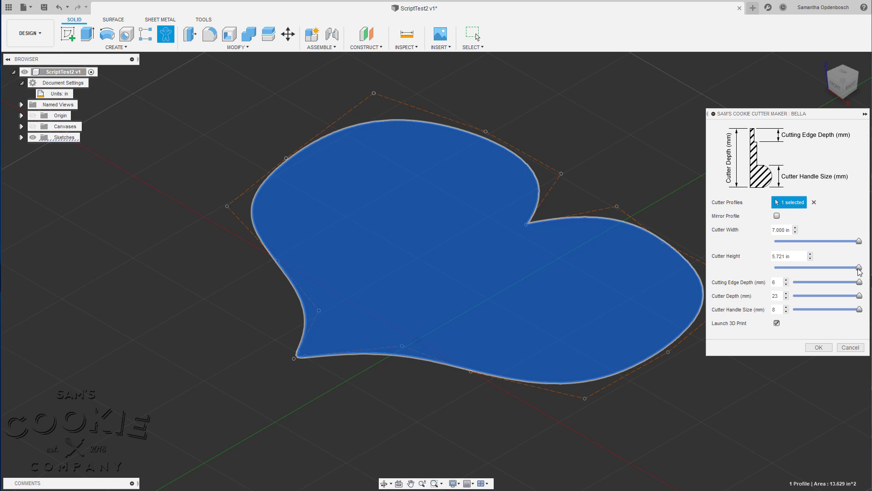
drag(858, 268, 766, 279)
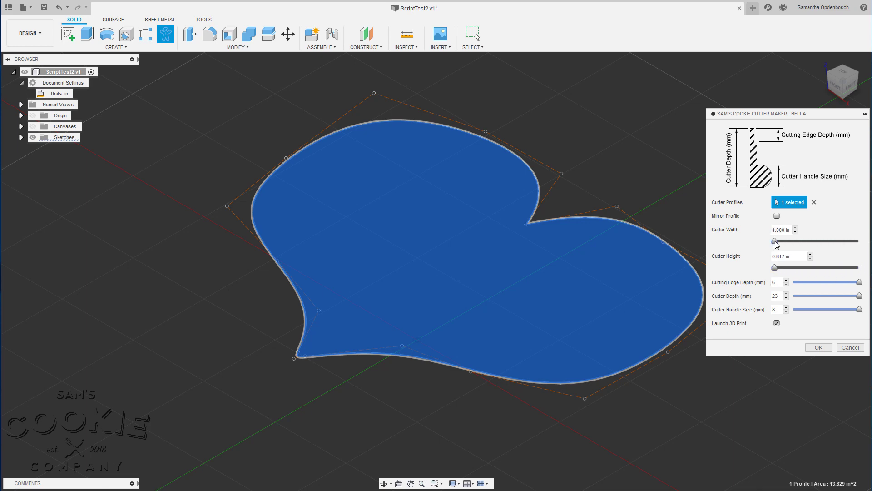
drag(776, 241, 811, 238)
key(BackSpace)
key(BackSpace)
text(5)
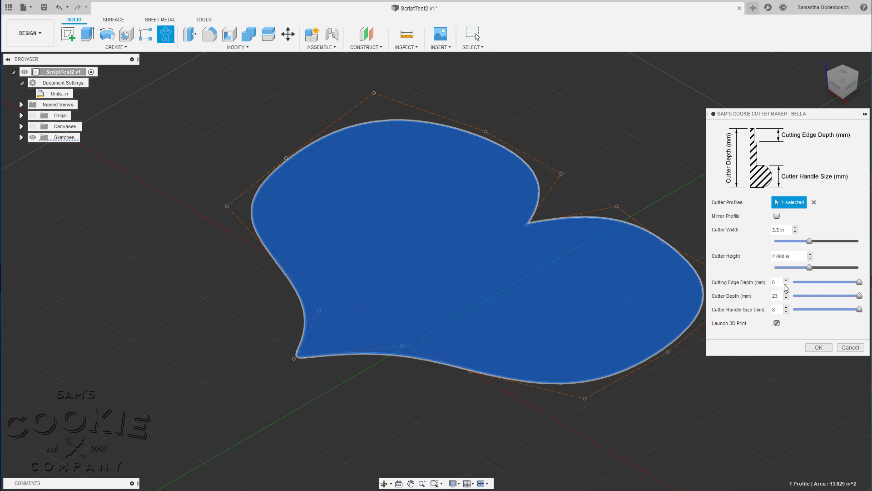
Set the cutting edge depth to 5 mm and the cutter depth to 14 mm, and generate the cookie cutter.
mouse_move(860, 283)
mouse_down()
mouse_move(792, 281)
mouse_move(860, 287)
mouse_up()
mouse_move(860, 297)
mouse_down()
mouse_move(802, 299)
mouse_move(859, 296)
mouse_up()
mouse_move(858, 309)
mouse_down()
mouse_move(781, 308)
mouse_move(858, 309)
mouse_up()
click(24, 9)
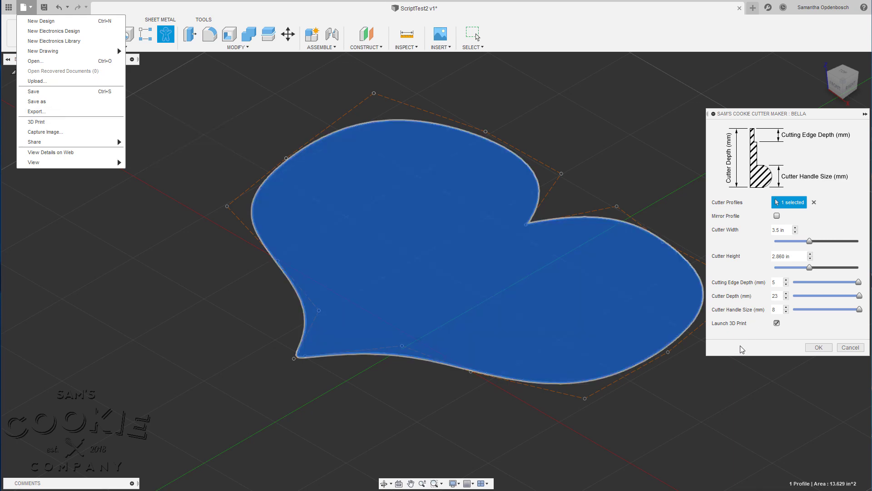
click(744, 334)
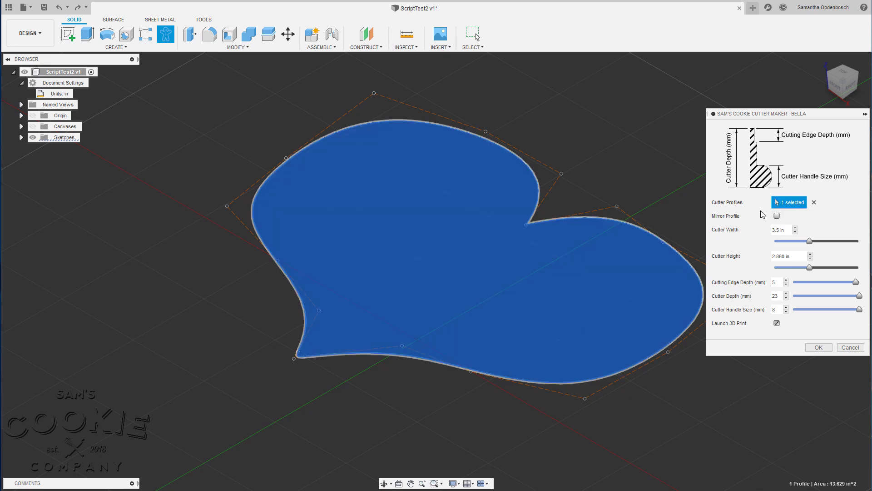
drag(859, 296, 792, 300)
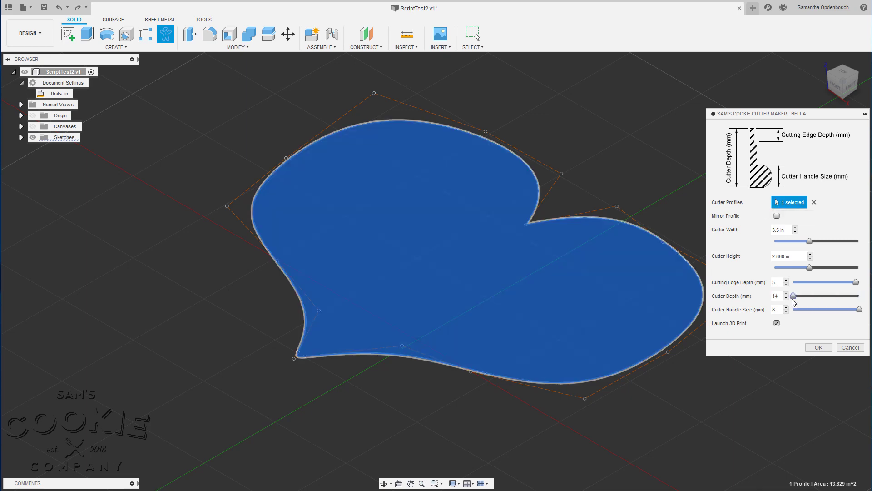
click(819, 348)
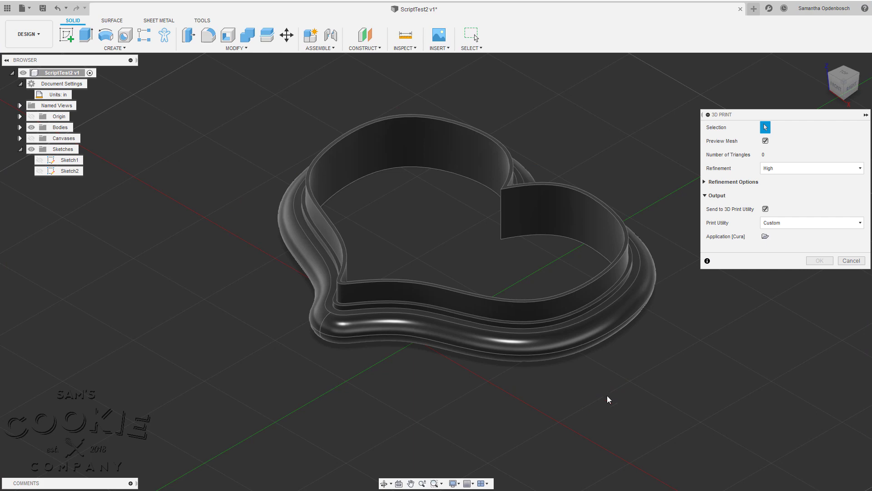
Send the heart cutter body to the Cura print utility with High mesh refinement.
shift+middle_drag(634, 387, 690, 395)
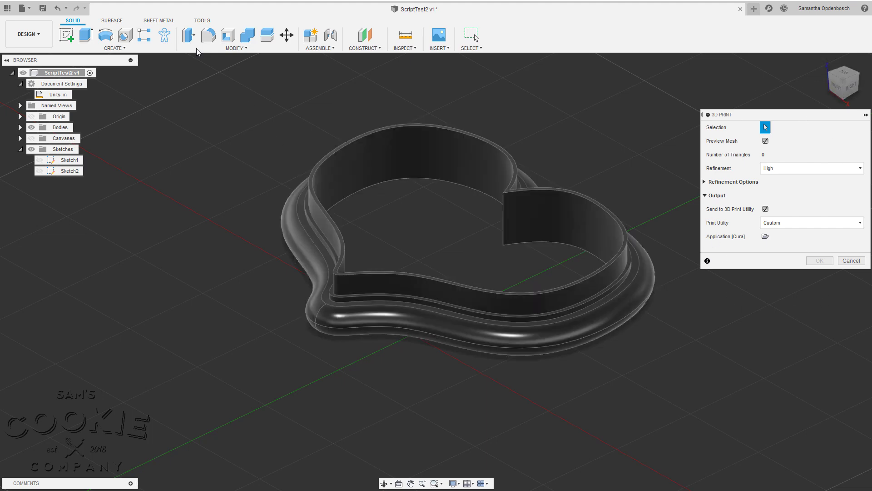
click(27, 12)
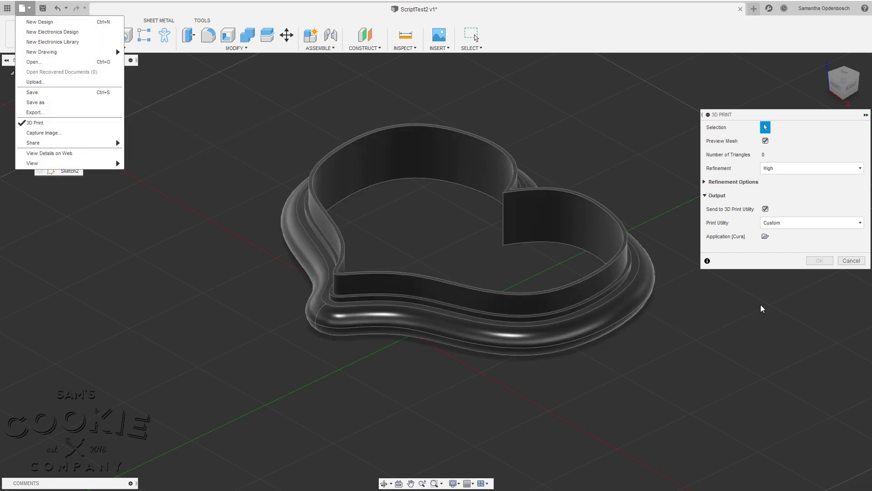
click(761, 307)
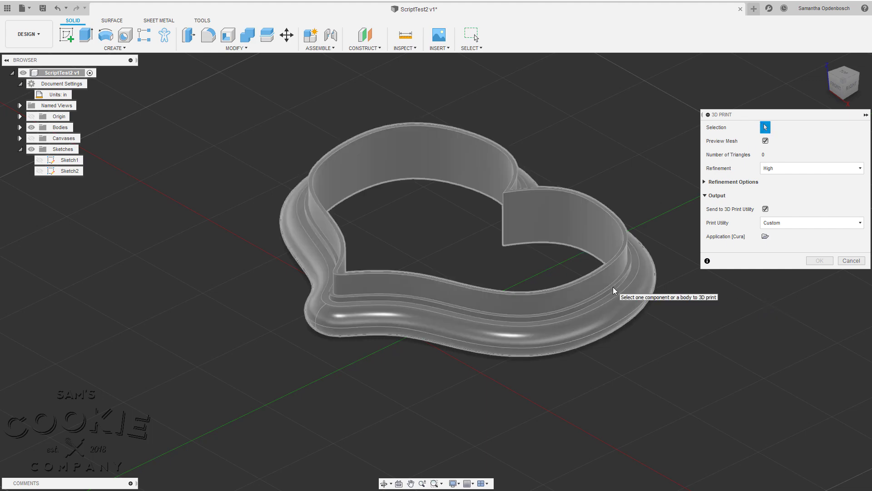
click(612, 287)
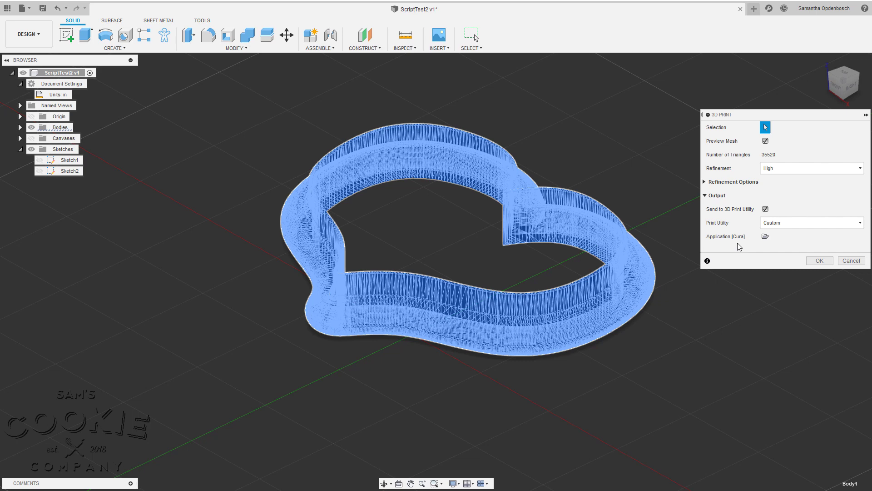
click(765, 237)
click(818, 261)
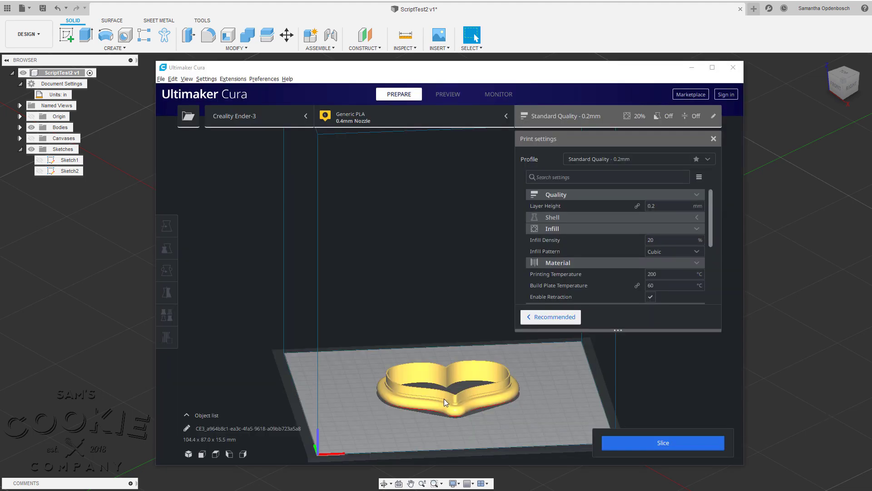
Slice the heart cutter in Ultimaker Cura and preview its printed layers.
scroll(443, 399, up, 5)
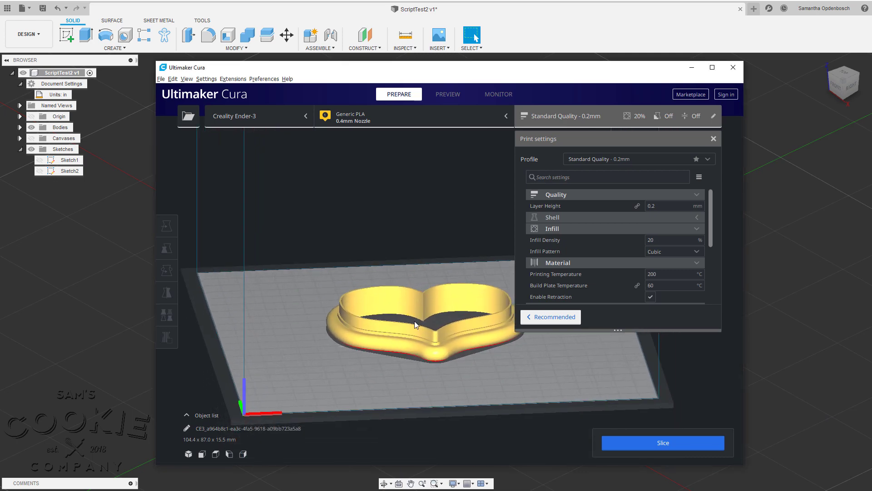
scroll(437, 355, up, 6)
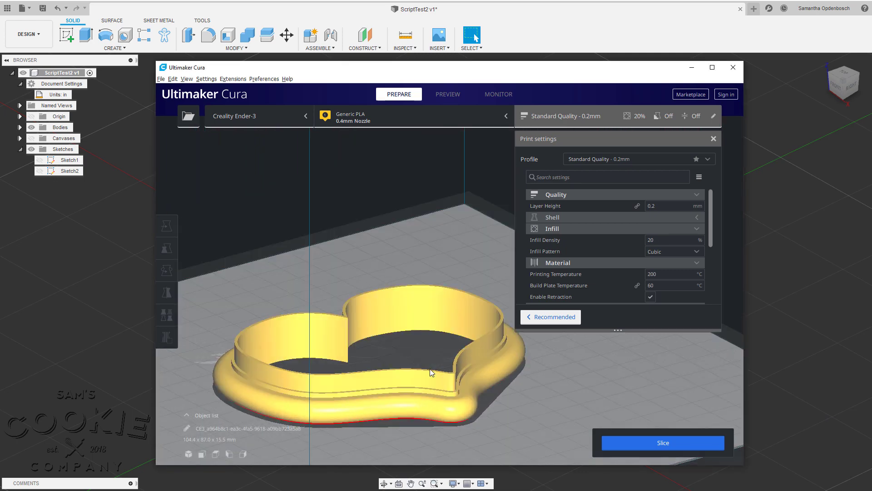
right_drag(430, 369, 419, 377)
scroll(423, 370, up, 1)
middle_drag(424, 355, 426, 320)
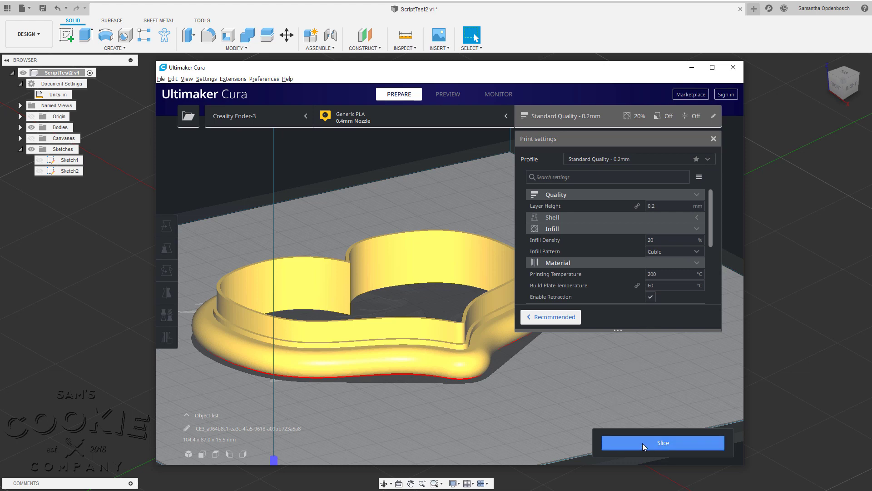
click(655, 442)
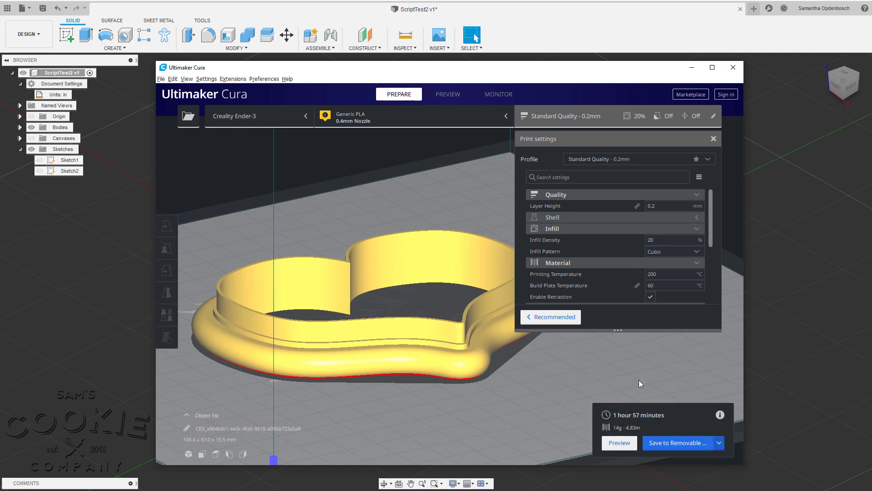
click(621, 441)
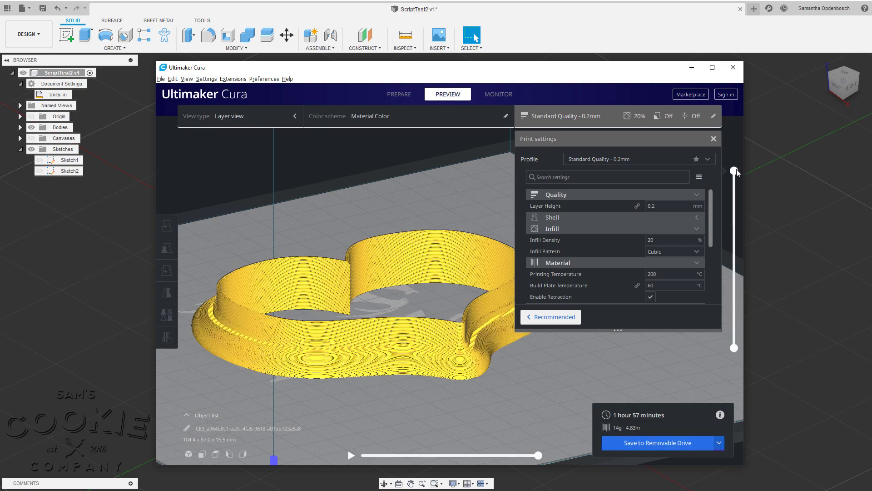
mouse_move(736, 170)
mouse_down()
mouse_move(720, 341)
mouse_move(734, 171)
mouse_up()
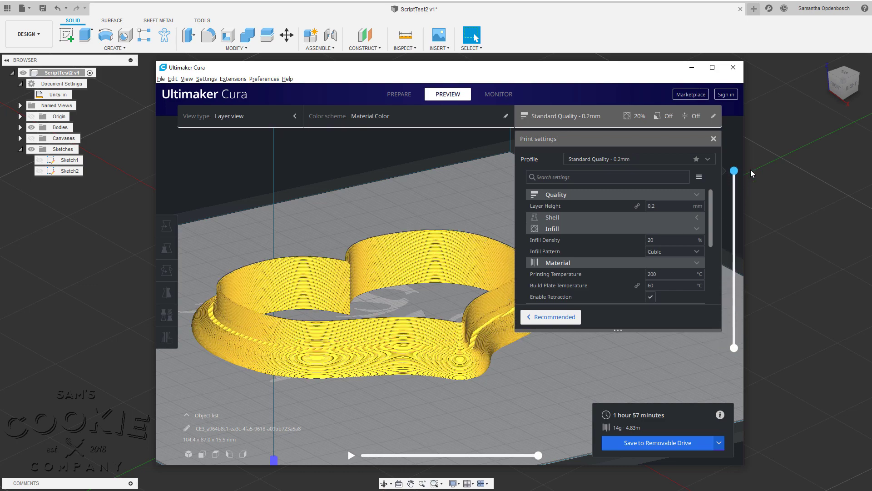
Save the G-code to file as CE3_heart.gcode in the GCodes folder, overwriting the existing file, and return to Fusion 360.
click(719, 441)
click(699, 427)
click(625, 442)
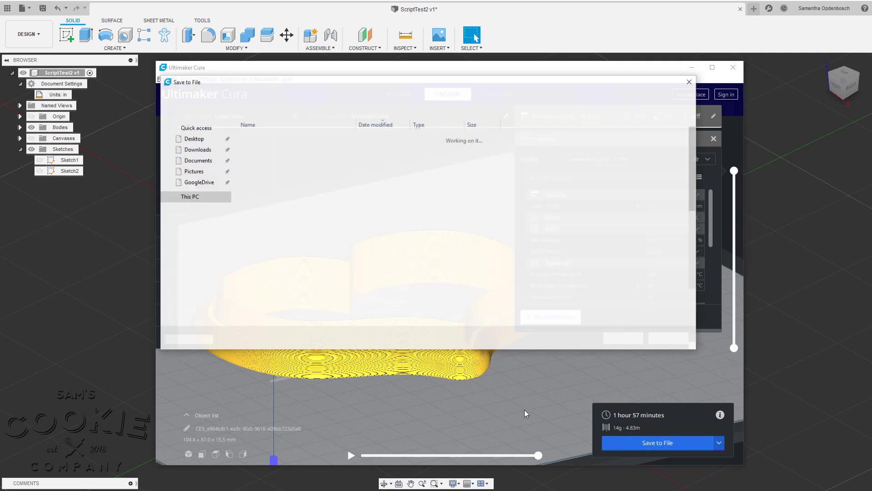
click(261, 307)
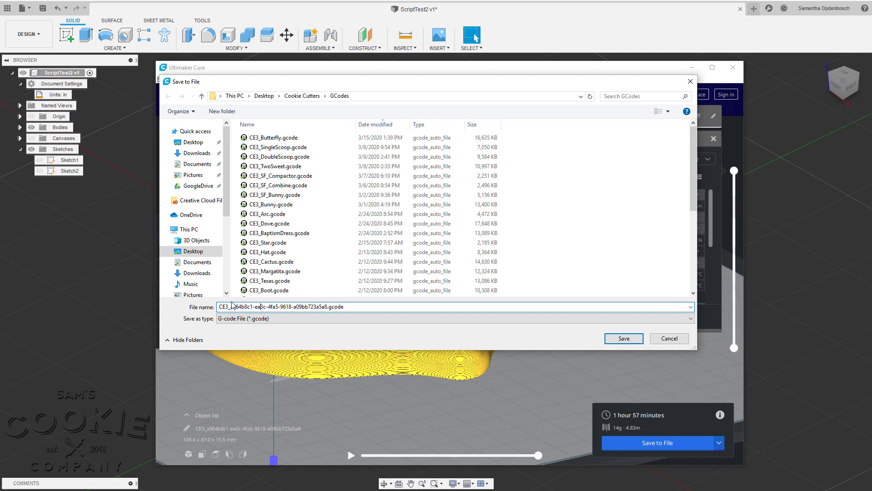
drag(327, 306, 230, 307)
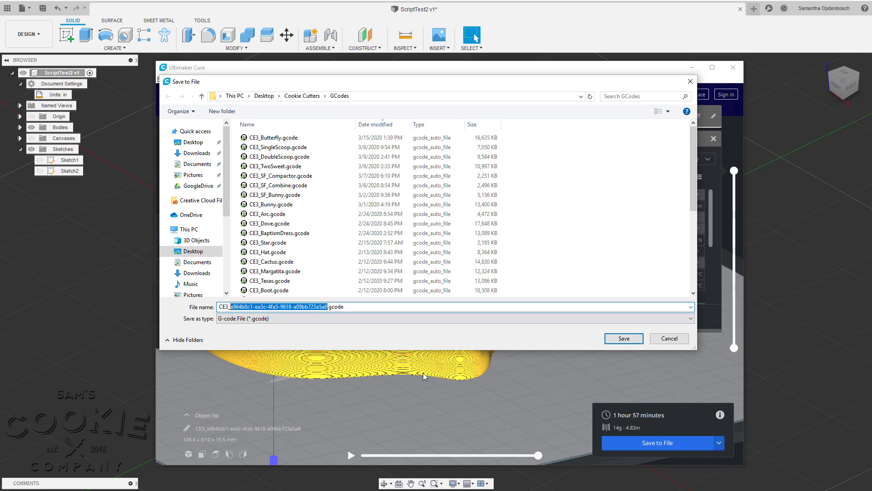
text(heart)
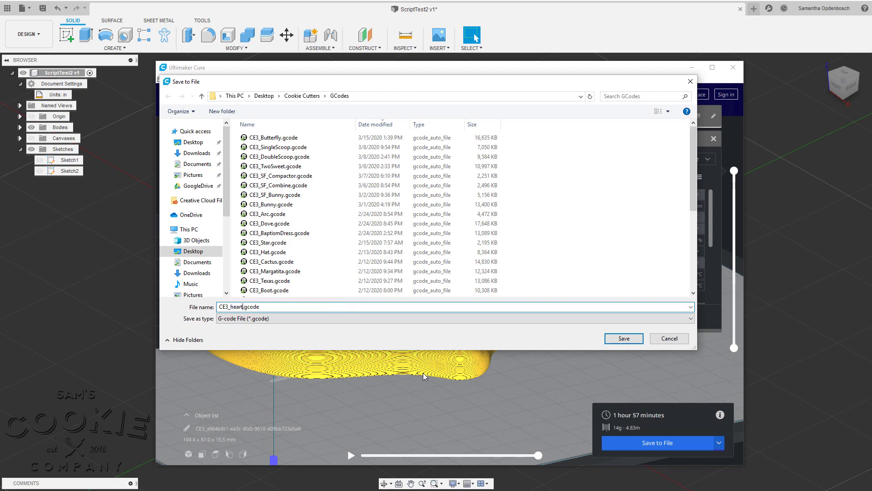
click(623, 342)
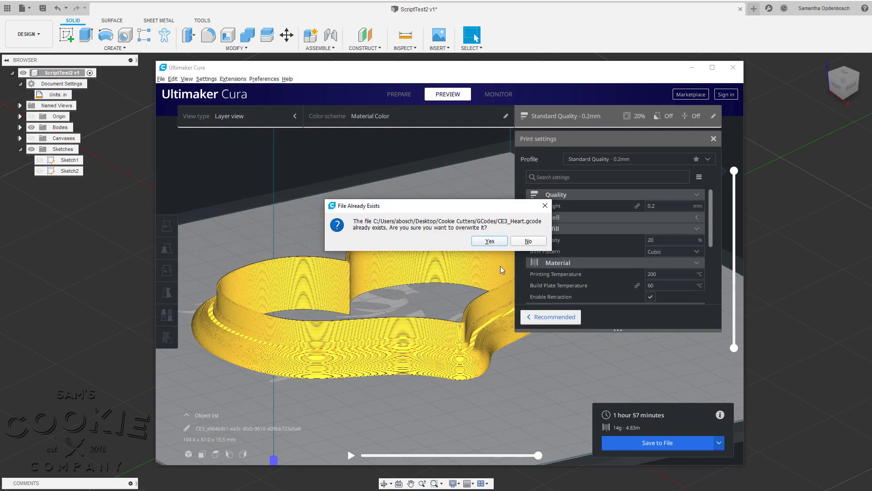
click(489, 242)
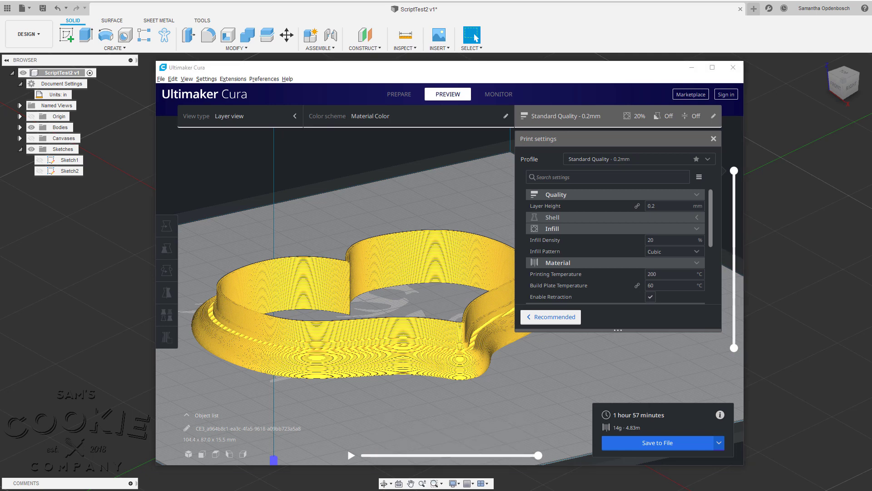
click(695, 69)
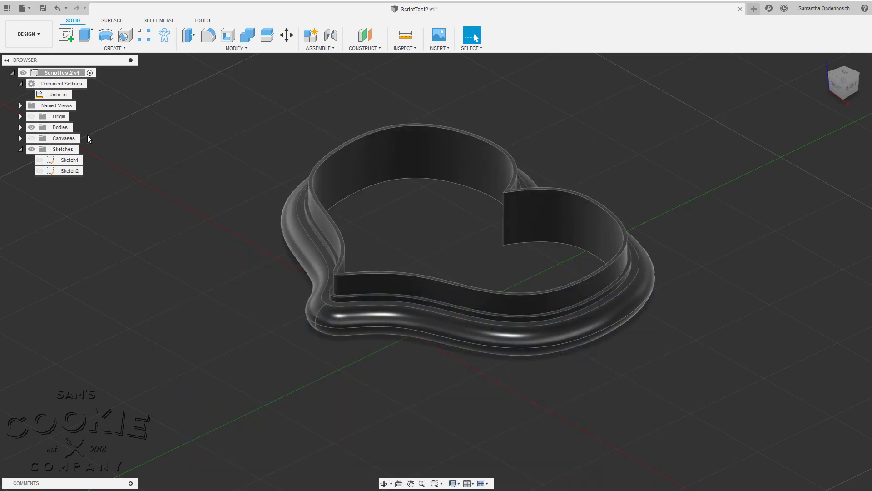
Hide the cookie cutter body Body1 and examine the heart profiles of Sketch1 and Sketch2 one at a time.
click(20, 127)
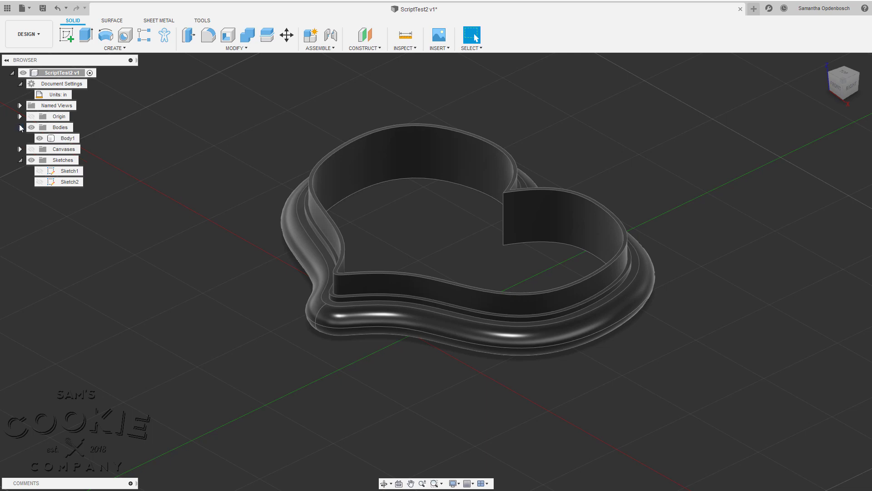
click(75, 139)
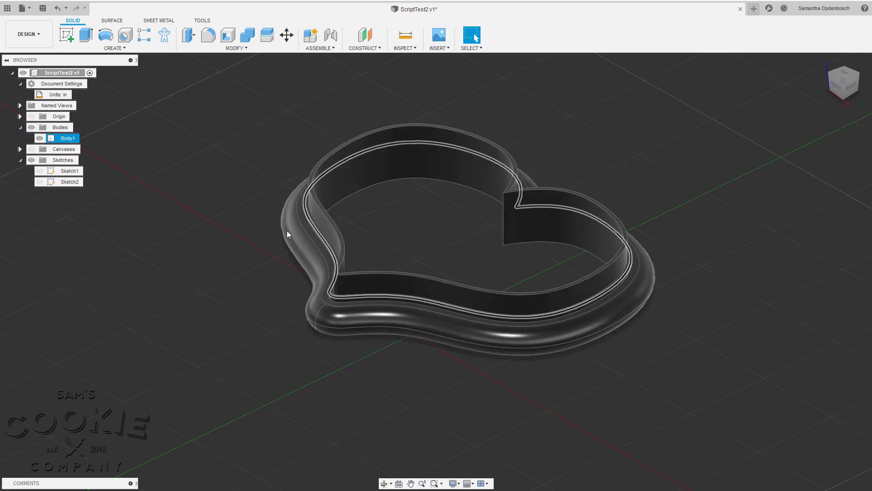
click(40, 138)
click(40, 171)
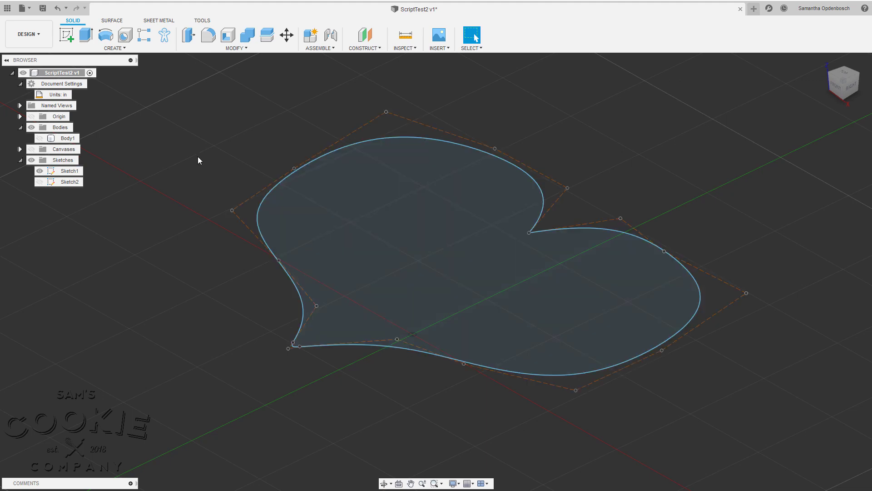
click(356, 237)
click(39, 170)
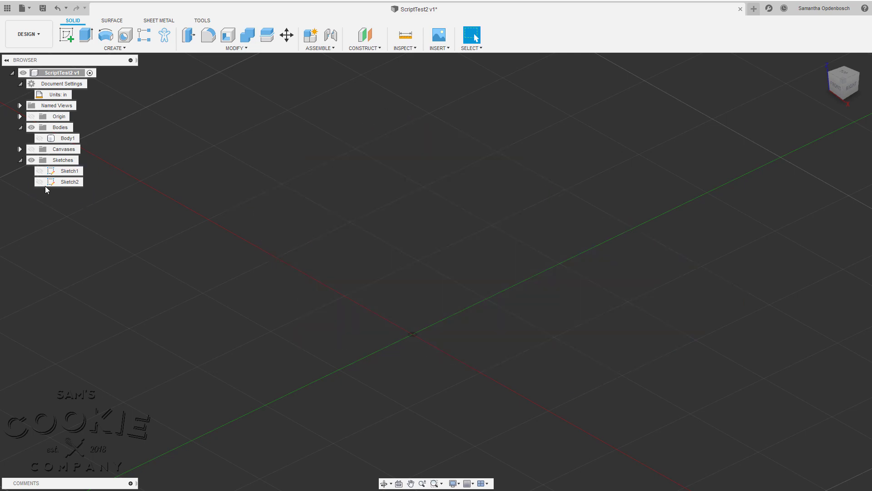
click(40, 182)
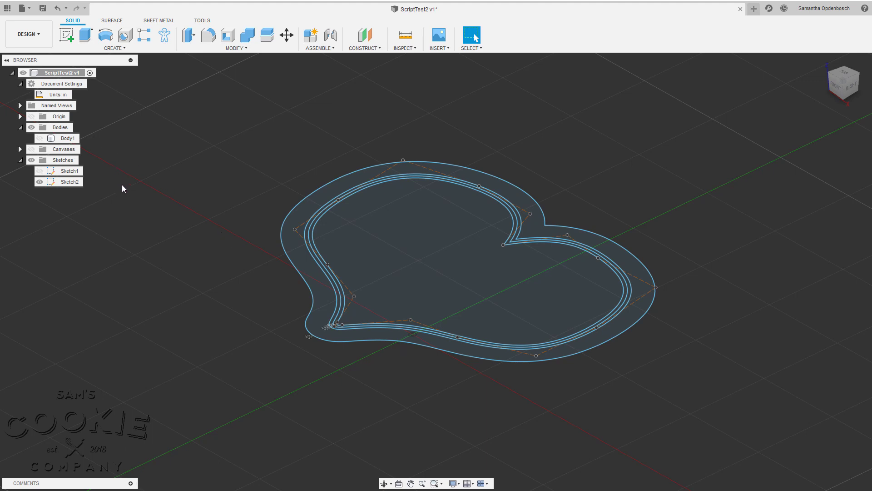
Show Body1 again to compare it with the offset outlines of Sketch2, and hide Sketch2.
click(42, 140)
click(41, 138)
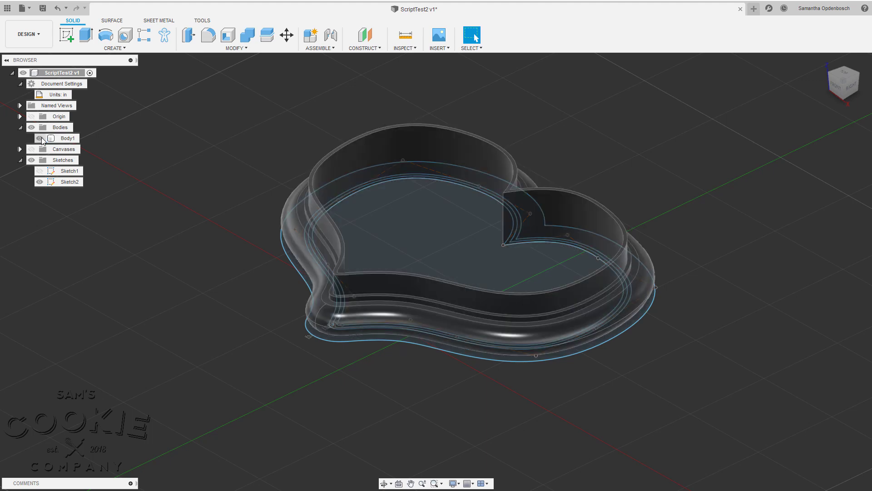
click(38, 181)
click(37, 181)
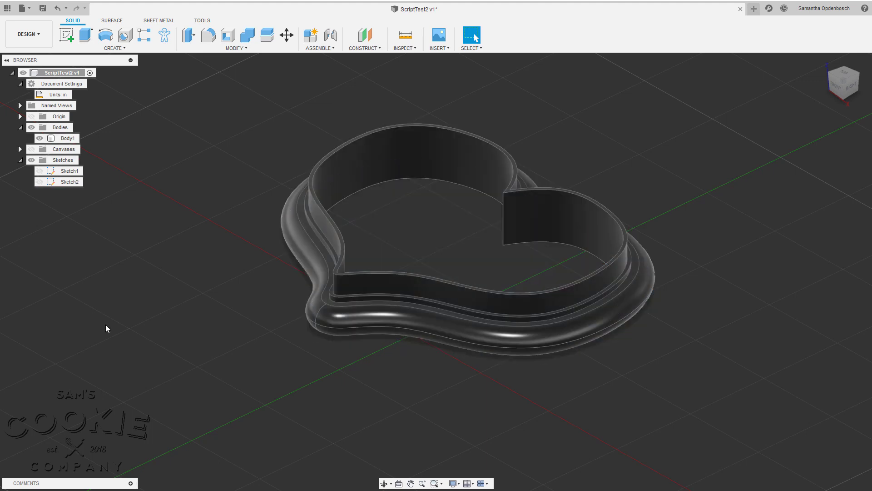